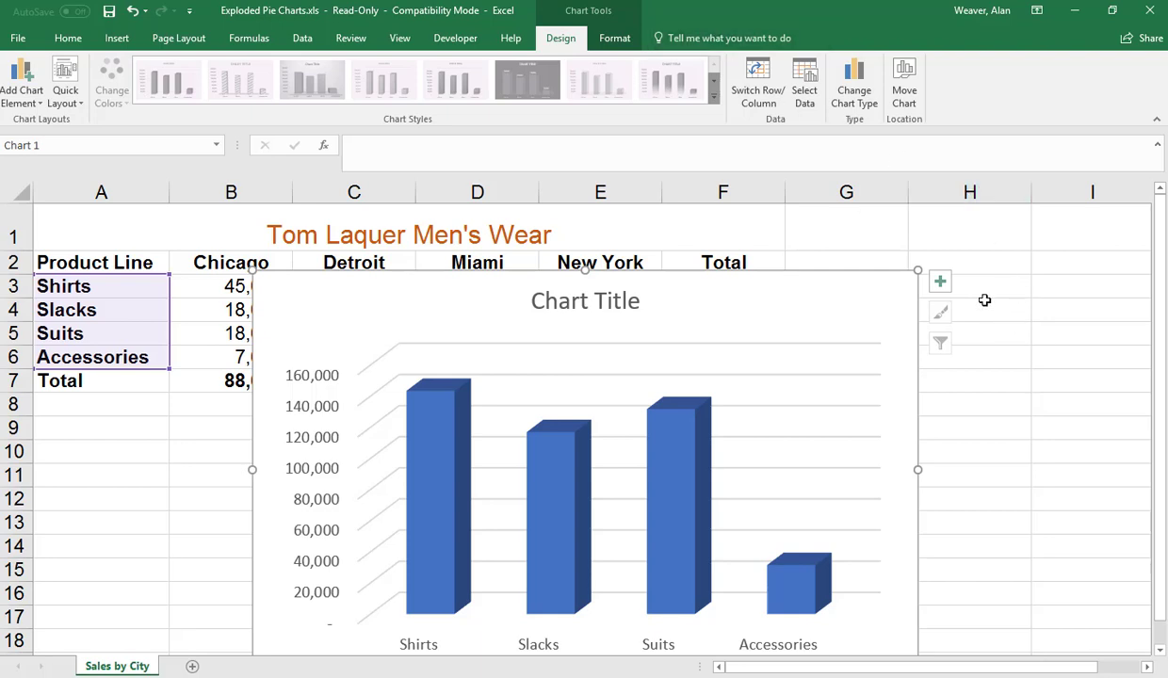
Step: Check that the sheet ends at row 65536 and view the 3D column chart's style options
{"action": "left_click", "coordinate": [87, 451]}
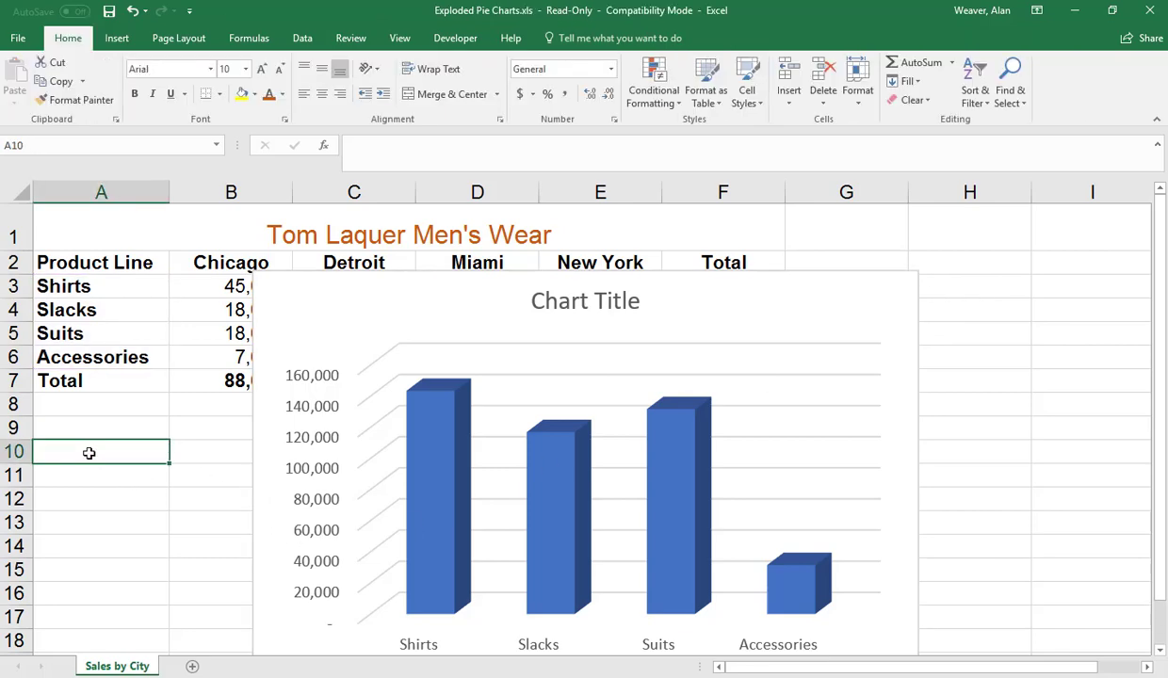
{"action": "key", "text": "ctrl+Down"}
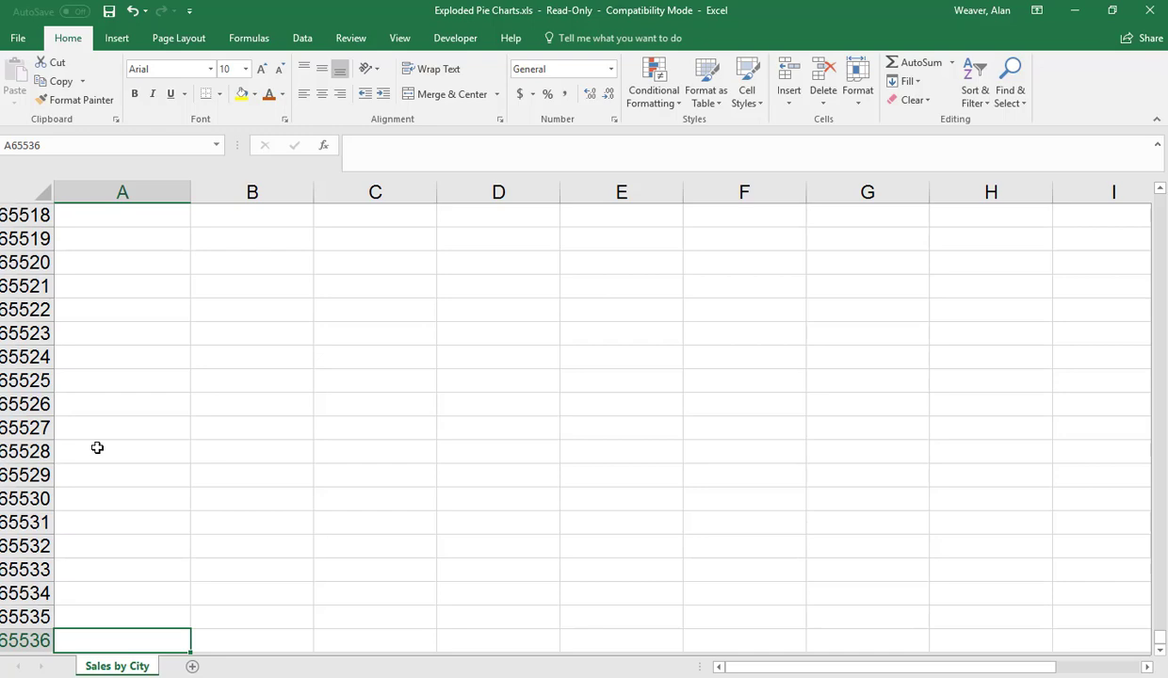
{"action": "key", "text": "ctrl+Home"}
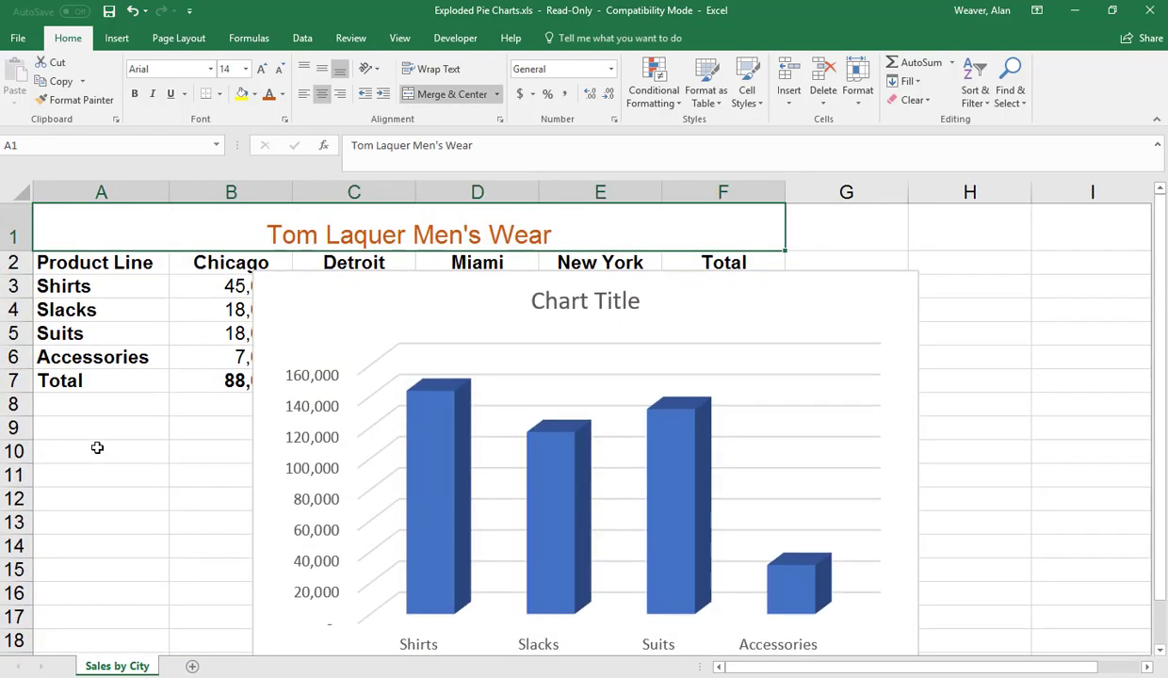
{"action": "left_click", "coordinate": [719, 280]}
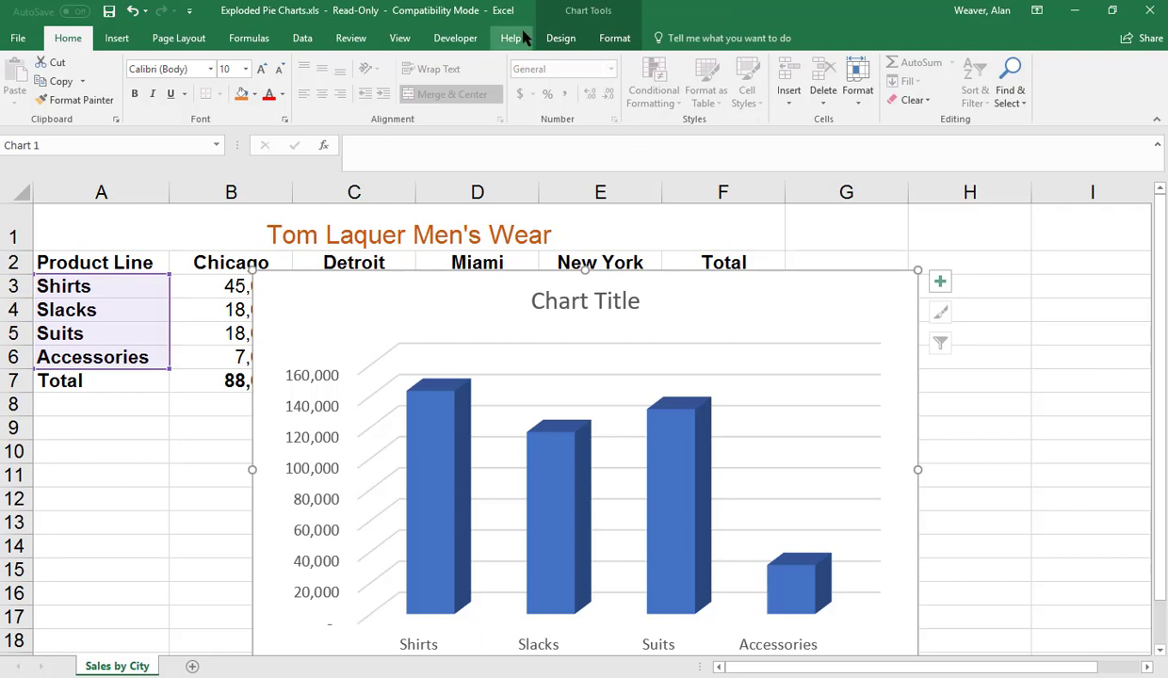
{"action": "left_click", "coordinate": [566, 39]}
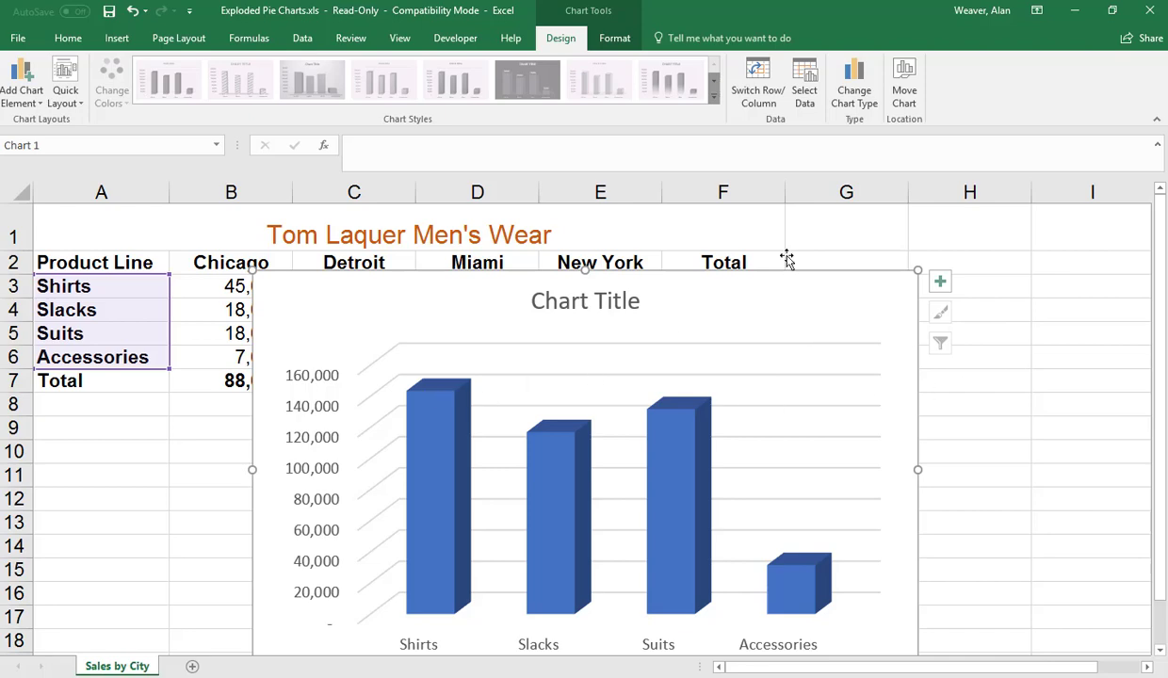
Step: Convert the workbook to the current file format and save it as Exploded Pie Charts.xlsx
{"action": "left_click", "coordinate": [19, 40]}
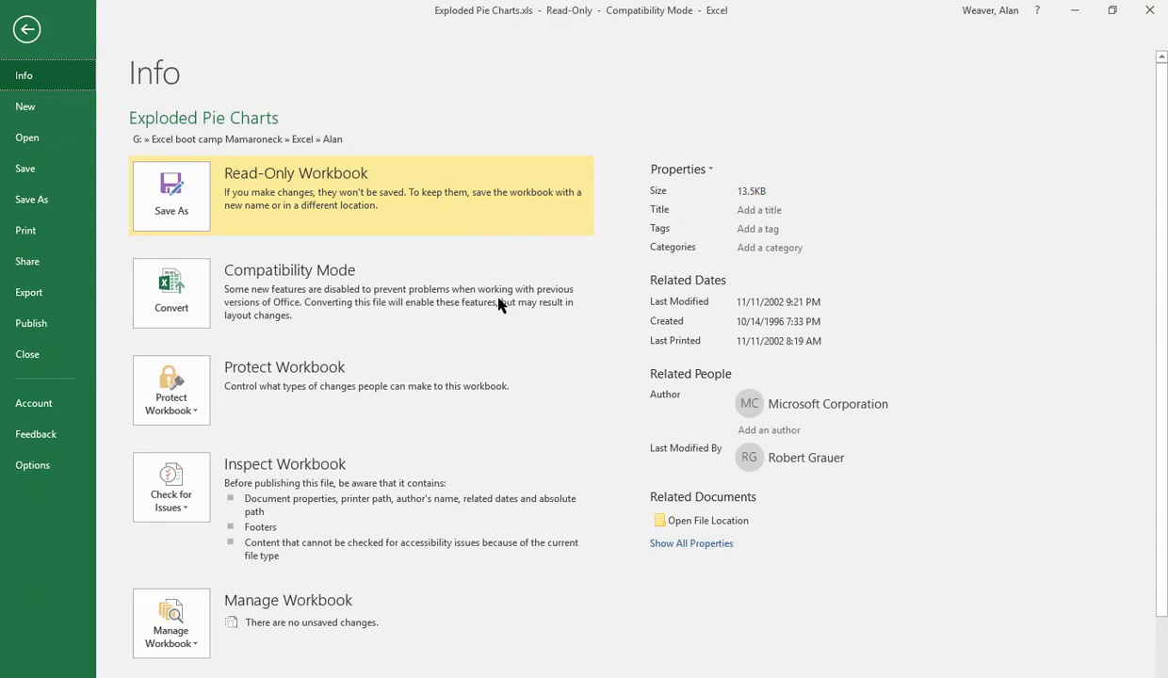
{"action": "left_click", "coordinate": [184, 294]}
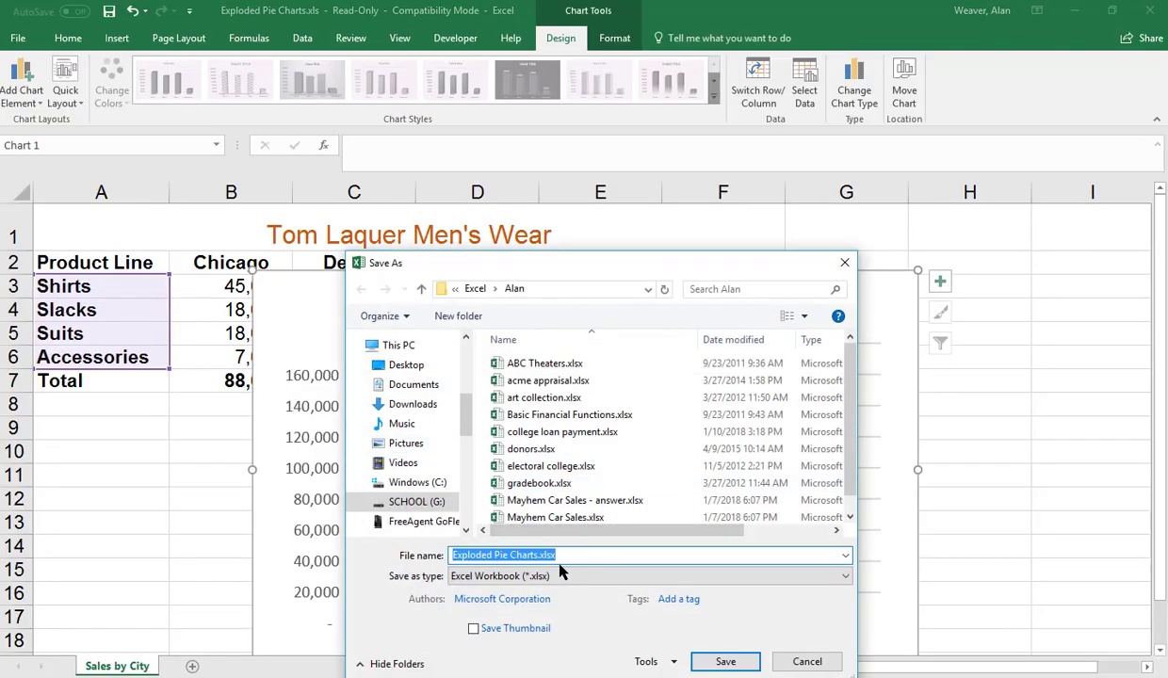
{"action": "left_click", "coordinate": [728, 662]}
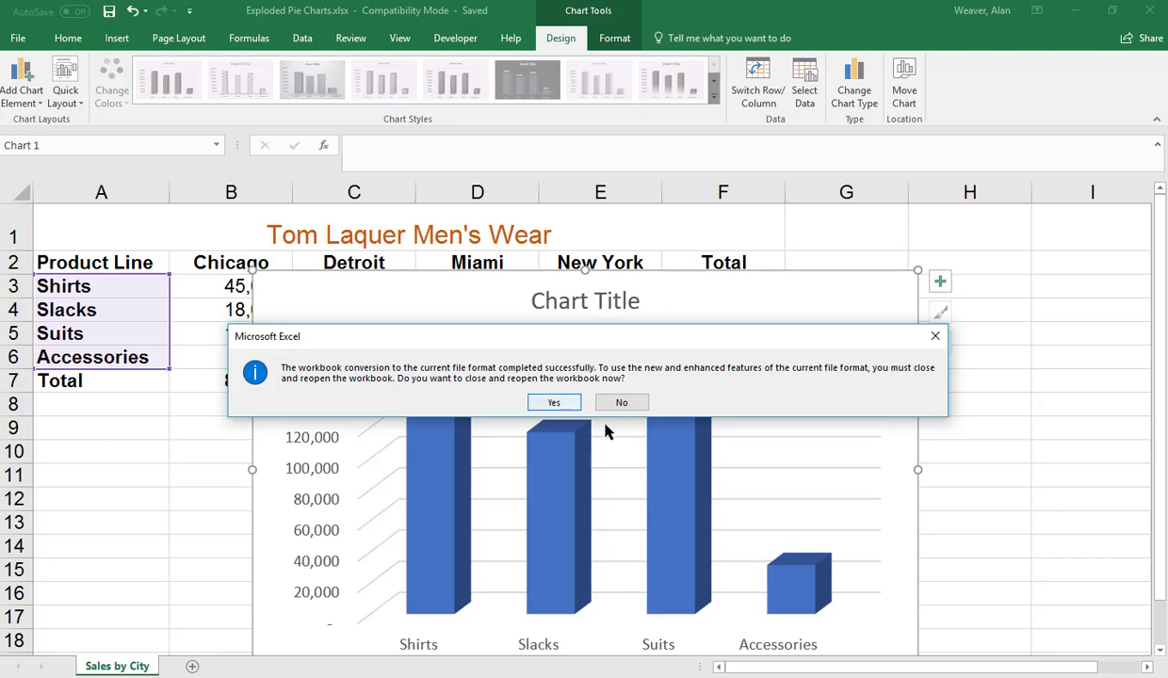
{"action": "left_click", "coordinate": [555, 403]}
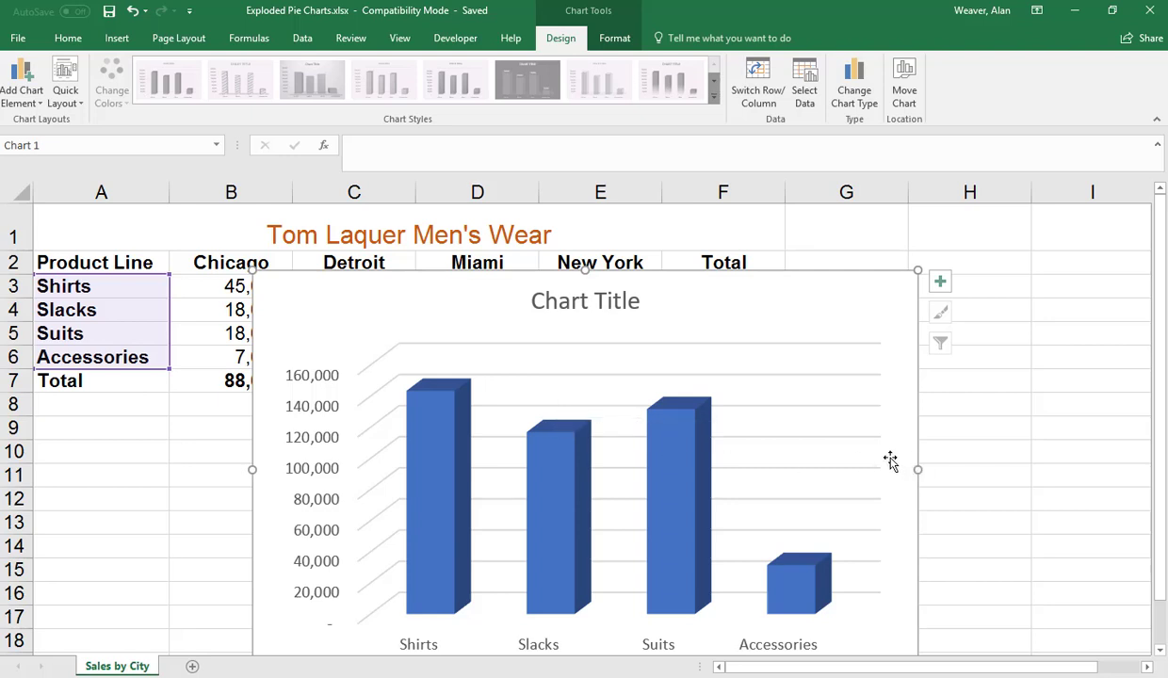
{"action": "left_click", "coordinate": [986, 435]}
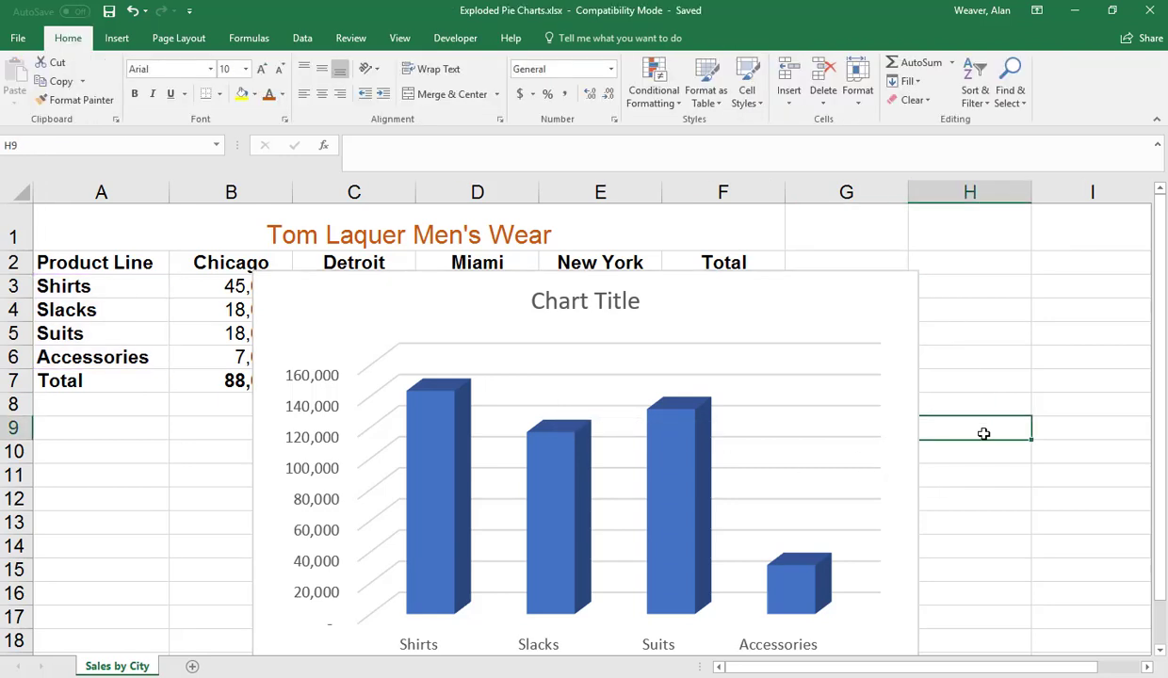
Step: Check the sheet's last row, return to the top, and close Excel
{"action": "key", "text": "ctrl+Down"}
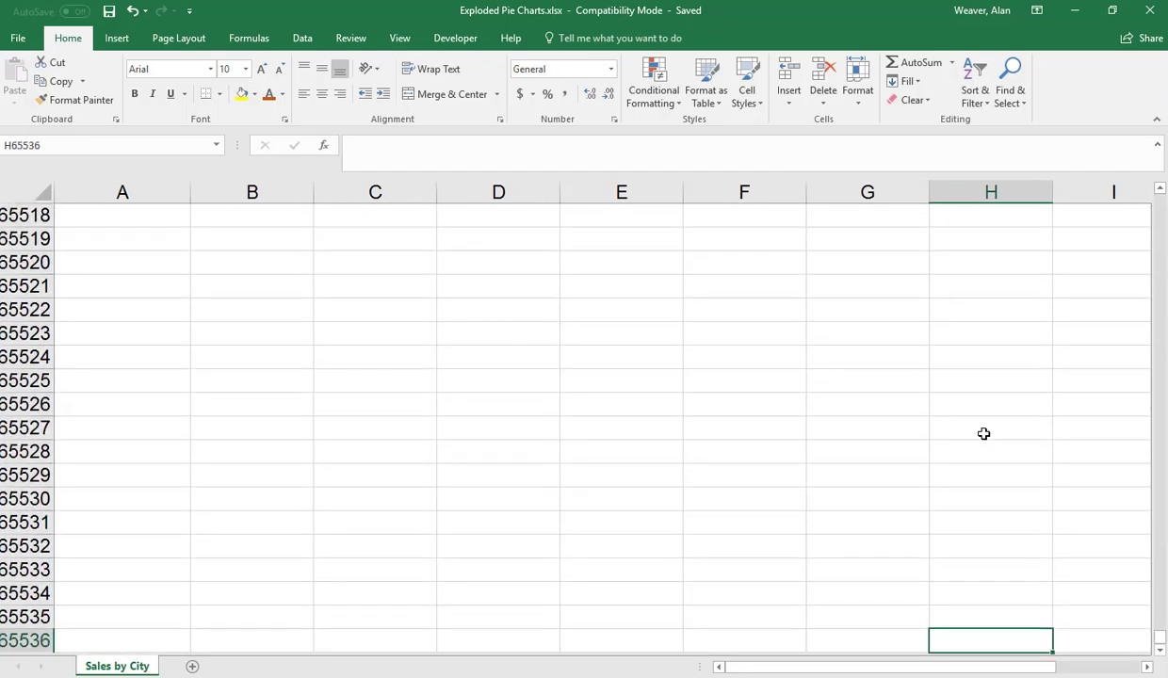
{"action": "key", "text": "ctrl+Home"}
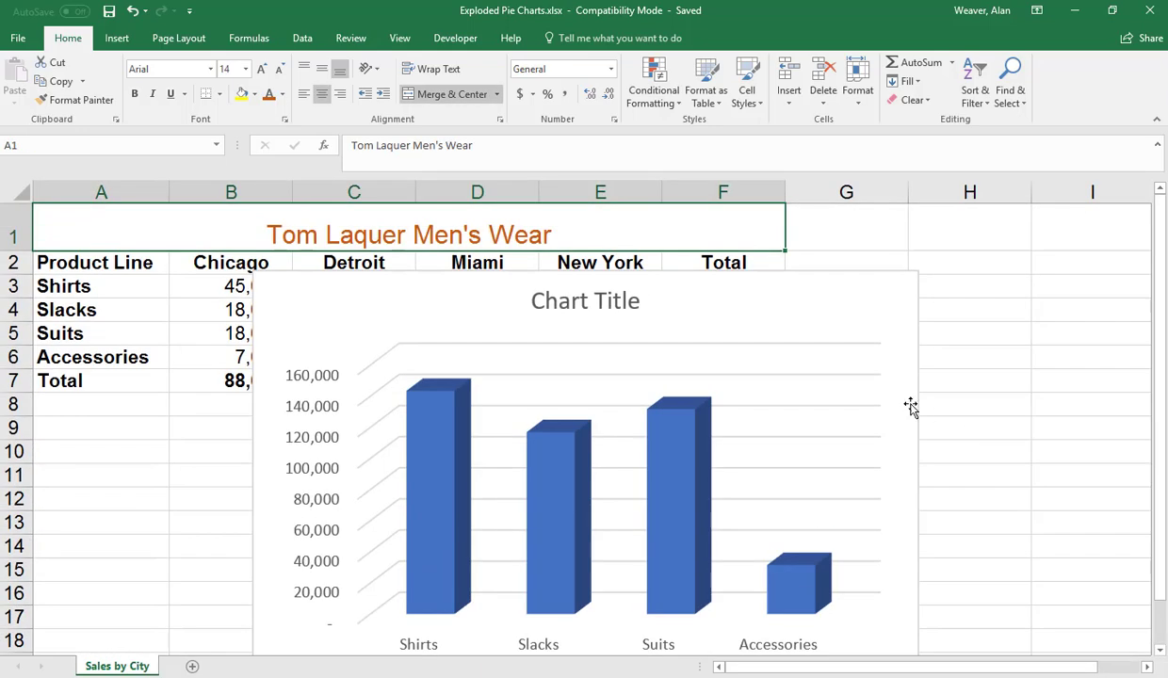
{"action": "left_click", "coordinate": [1150, 13]}
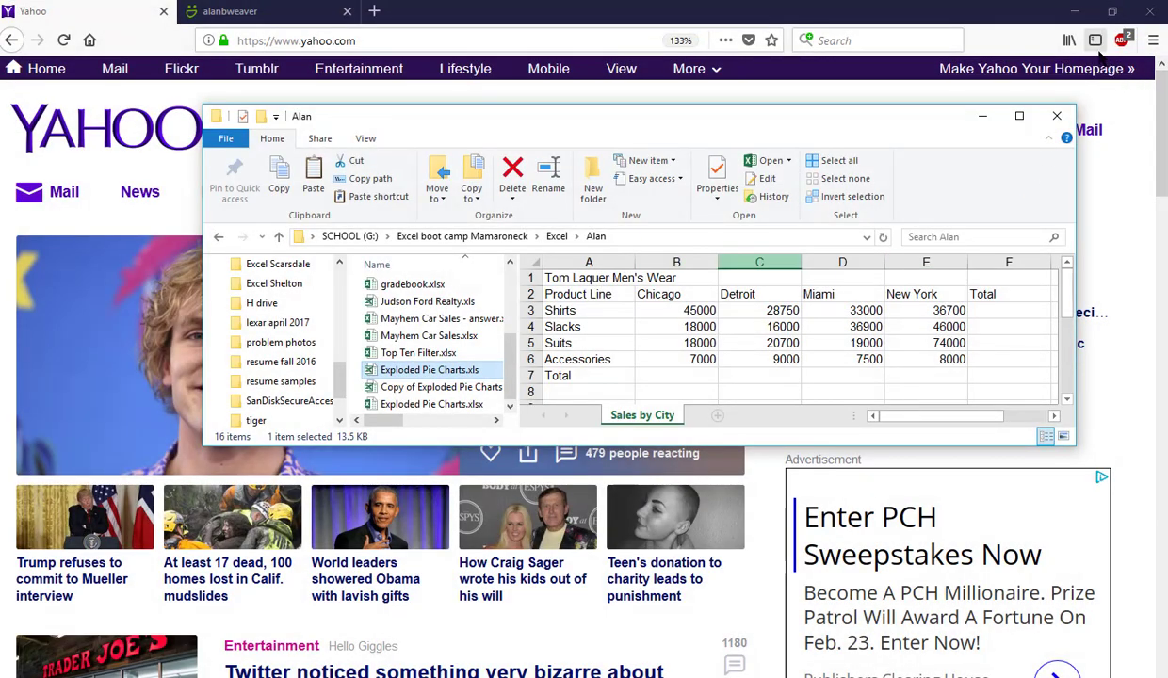
Step: Minimize Firefox and Outlook, then reopen Exploded Pie Charts.xlsx from File Explorer
{"action": "left_click", "coordinate": [1081, 11]}
{"action": "left_click", "coordinate": [1081, 11]}
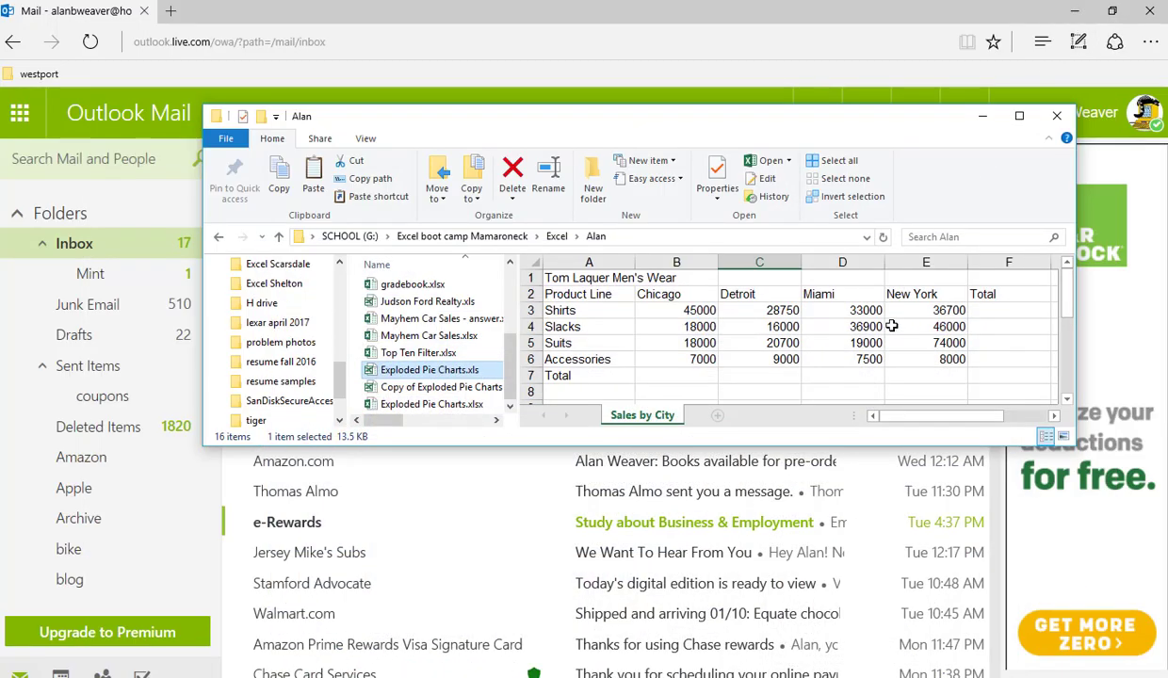
{"action": "left_click", "coordinate": [1074, 12]}
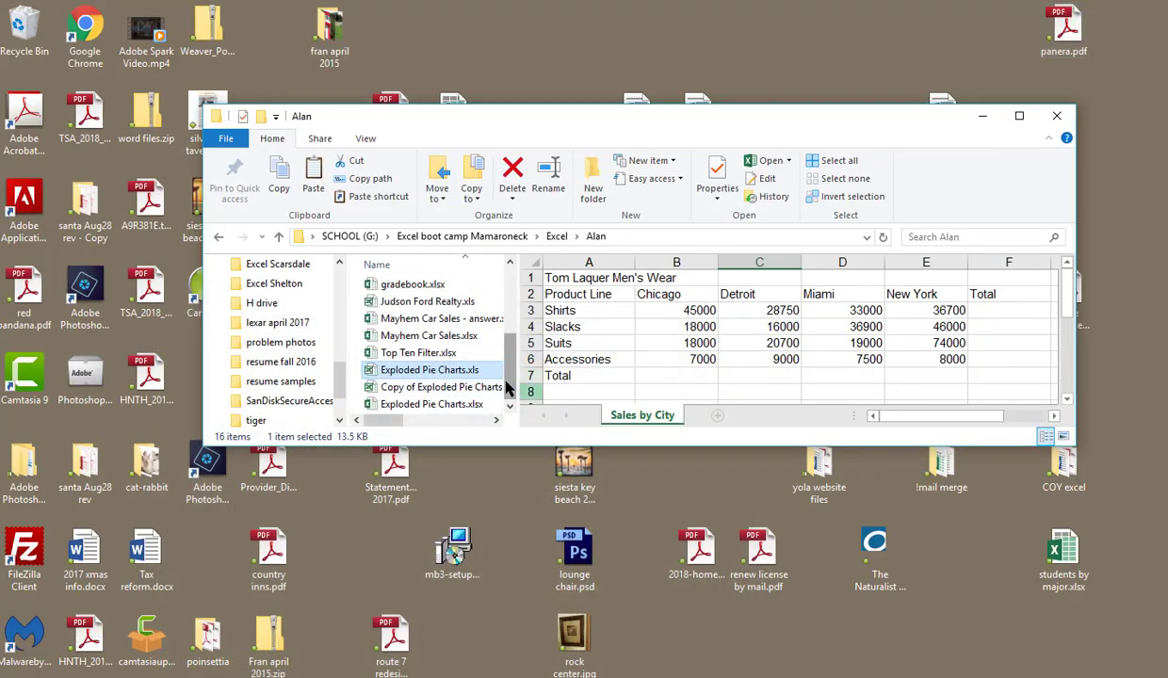
{"action": "double_click", "coordinate": [488, 404]}
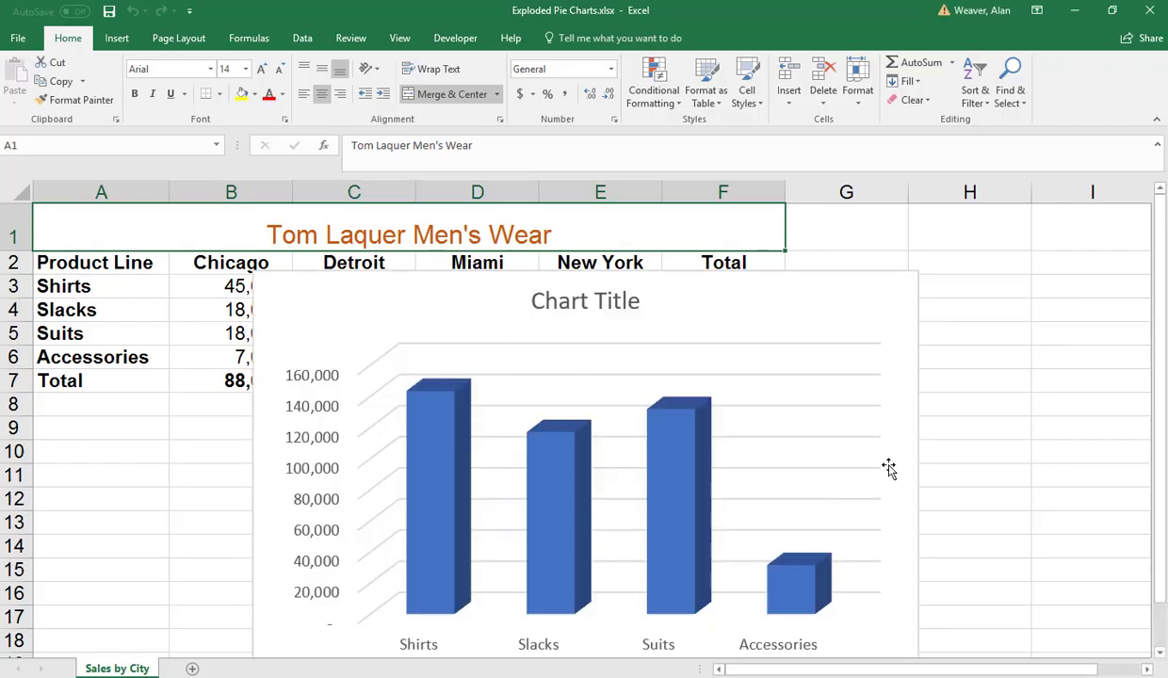
Step: Confirm the sheet now reaches row 1048576, then select the 3D column chart
{"action": "left_click", "coordinate": [993, 412]}
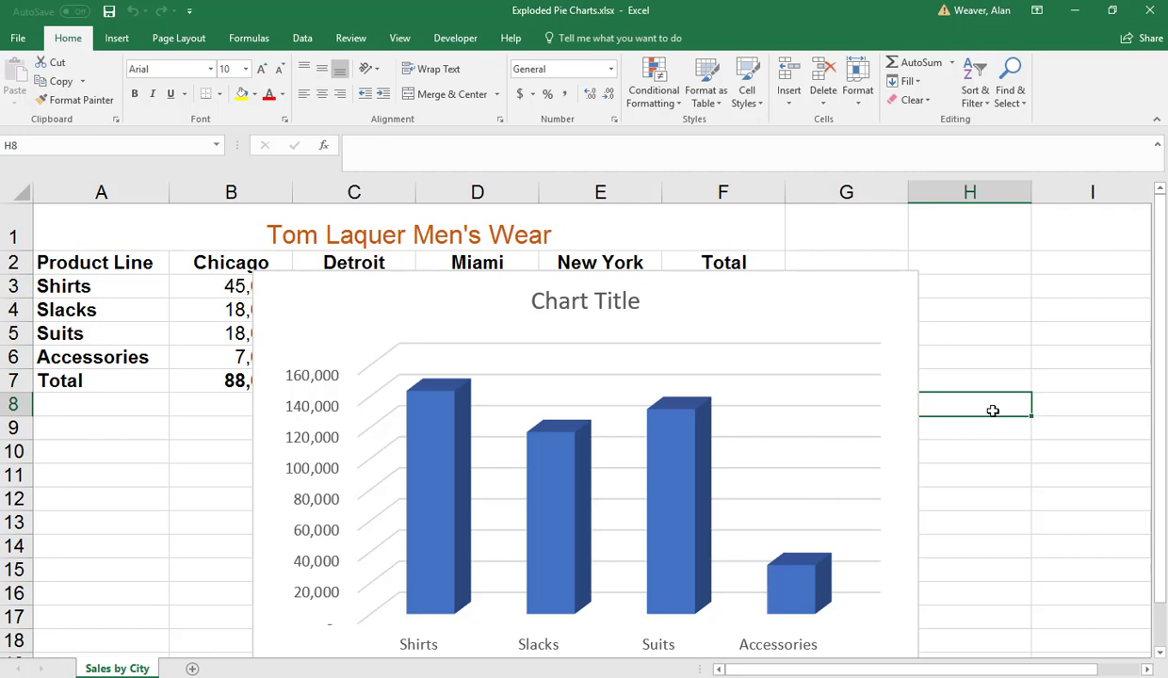
{"action": "key", "text": "ctrl+Down"}
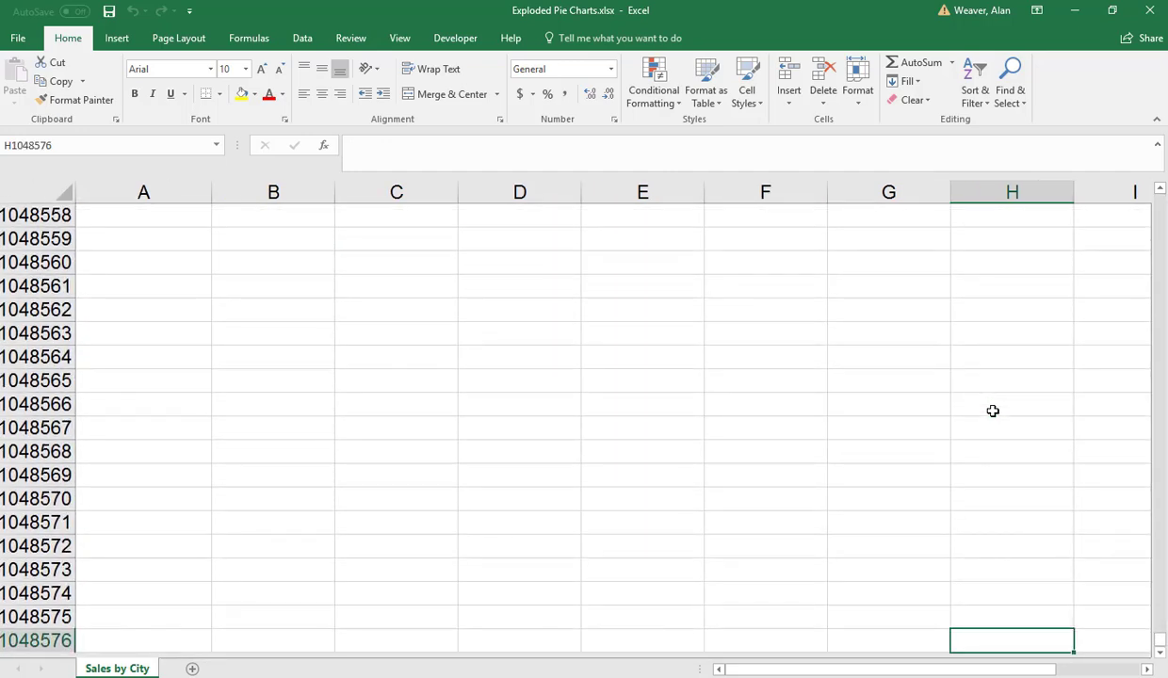
{"action": "key", "text": "ctrl+Home"}
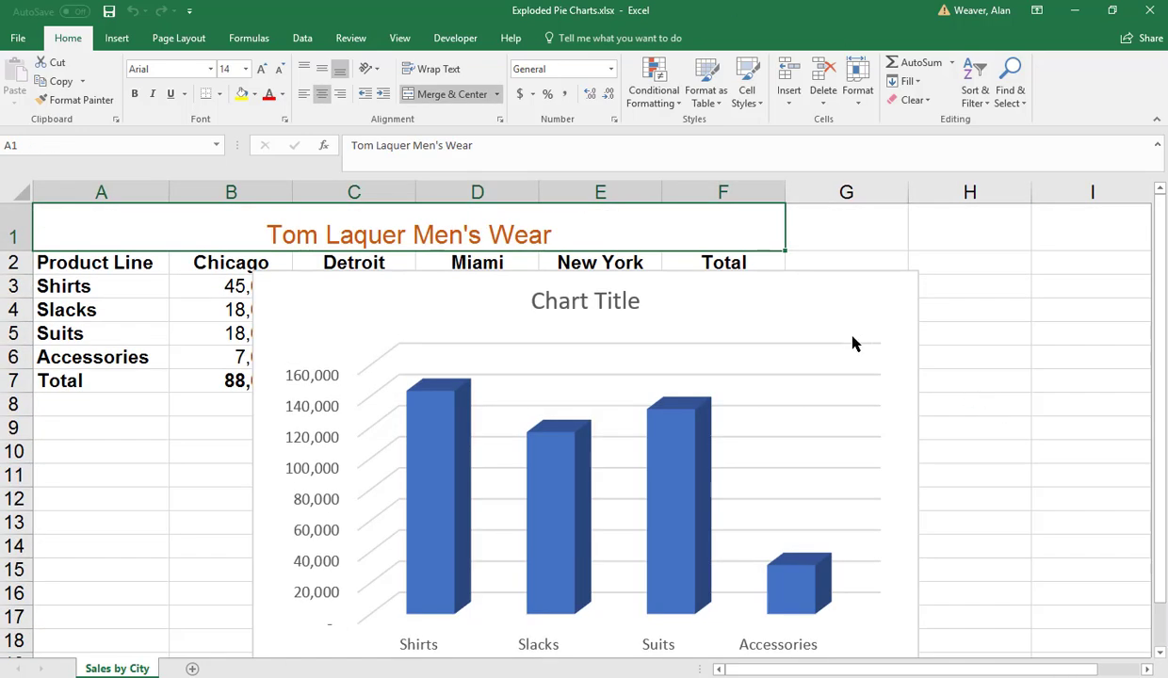
{"action": "left_click", "coordinate": [793, 287]}
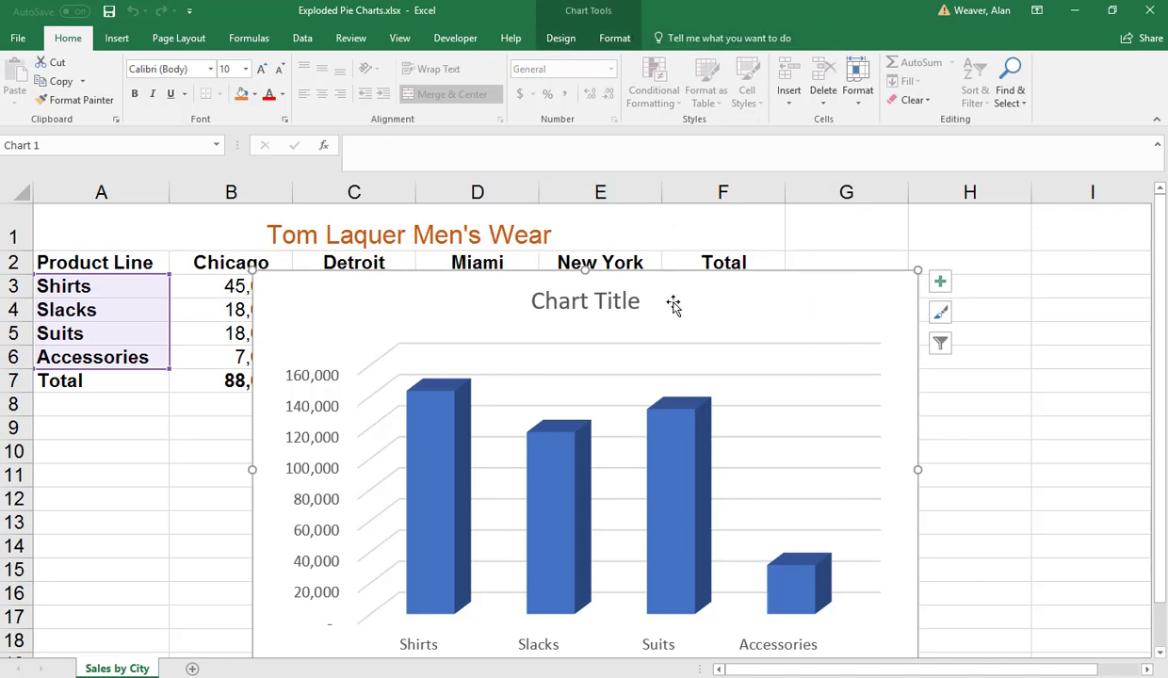
Step: Preview Chart Style 3, then apply Chart Style 8 with value labels and faded columns
{"action": "left_click", "coordinate": [563, 39]}
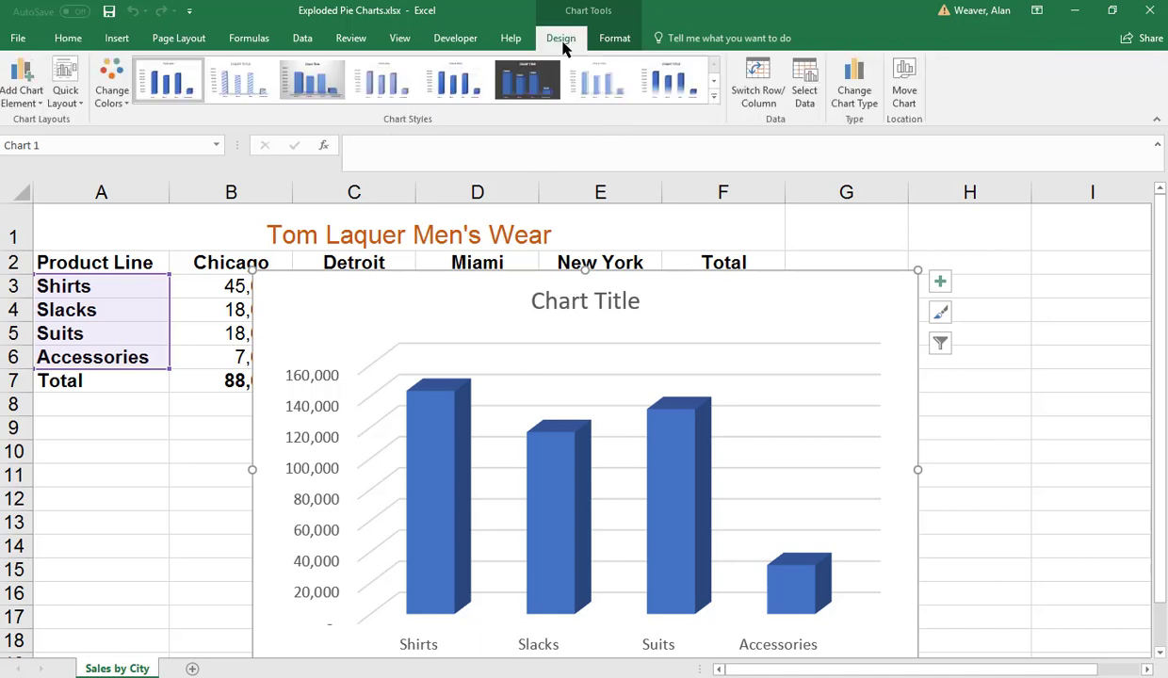
{"action": "left_click", "coordinate": [311, 80]}
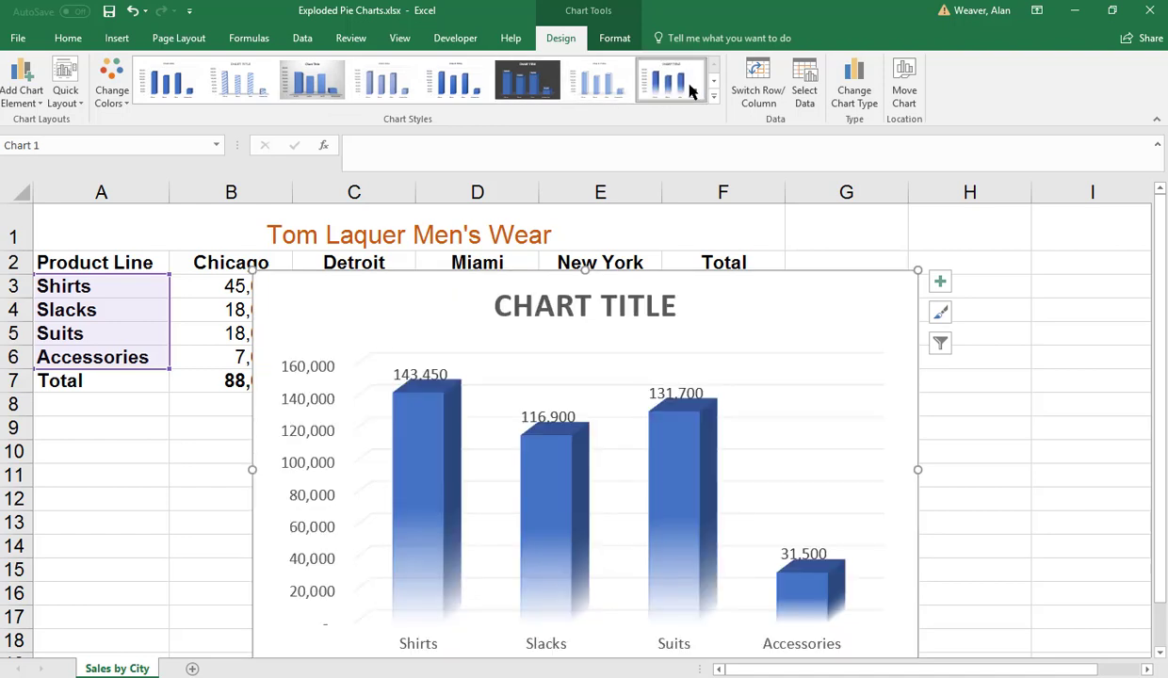
{"action": "left_click", "coordinate": [690, 88]}
{"action": "left_click", "coordinate": [20, 42]}
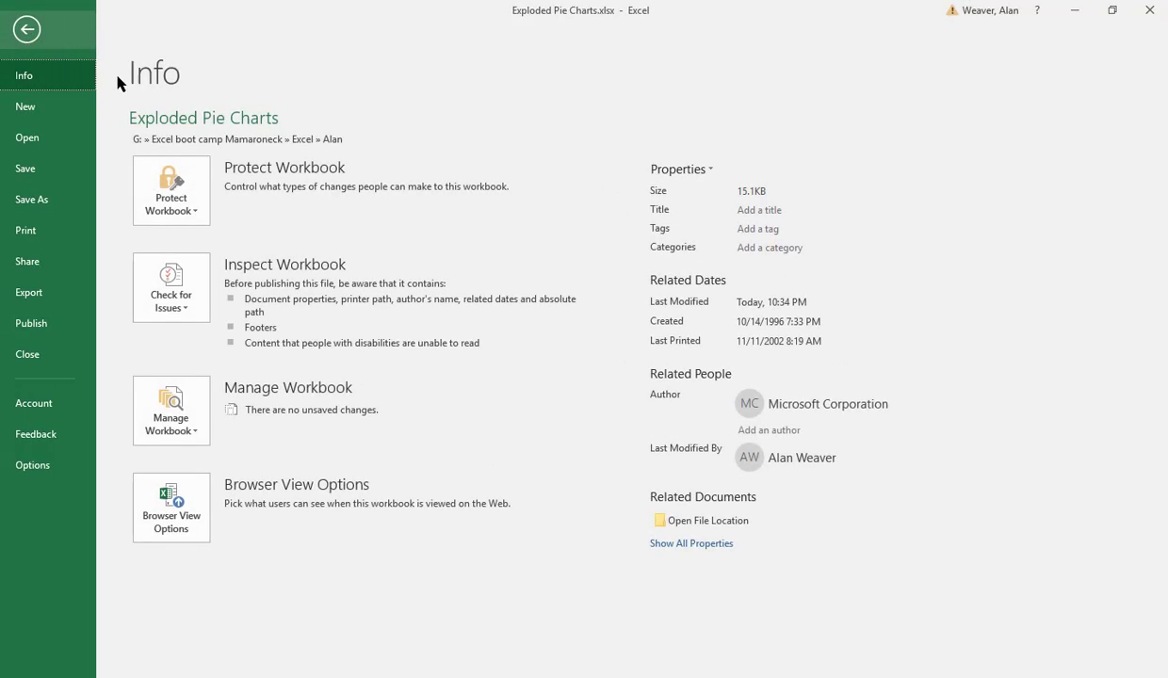
{"action": "left_click", "coordinate": [45, 203]}
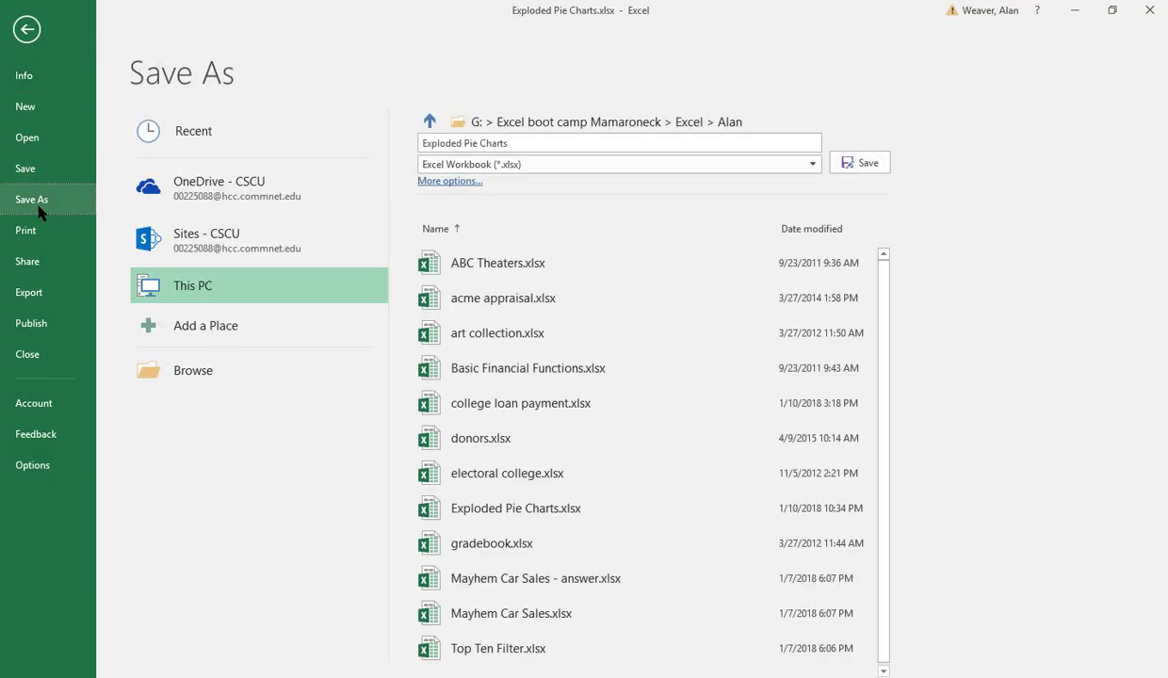
{"action": "left_click", "coordinate": [811, 165]}
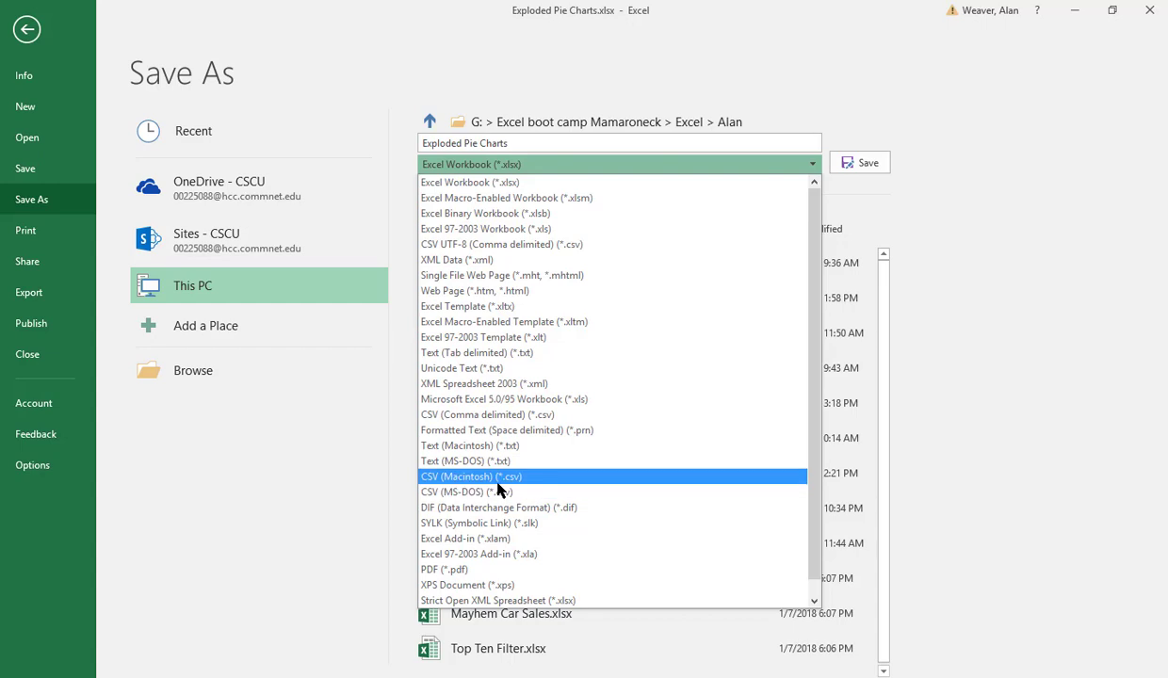
{"action": "left_click", "coordinate": [1044, 196]}
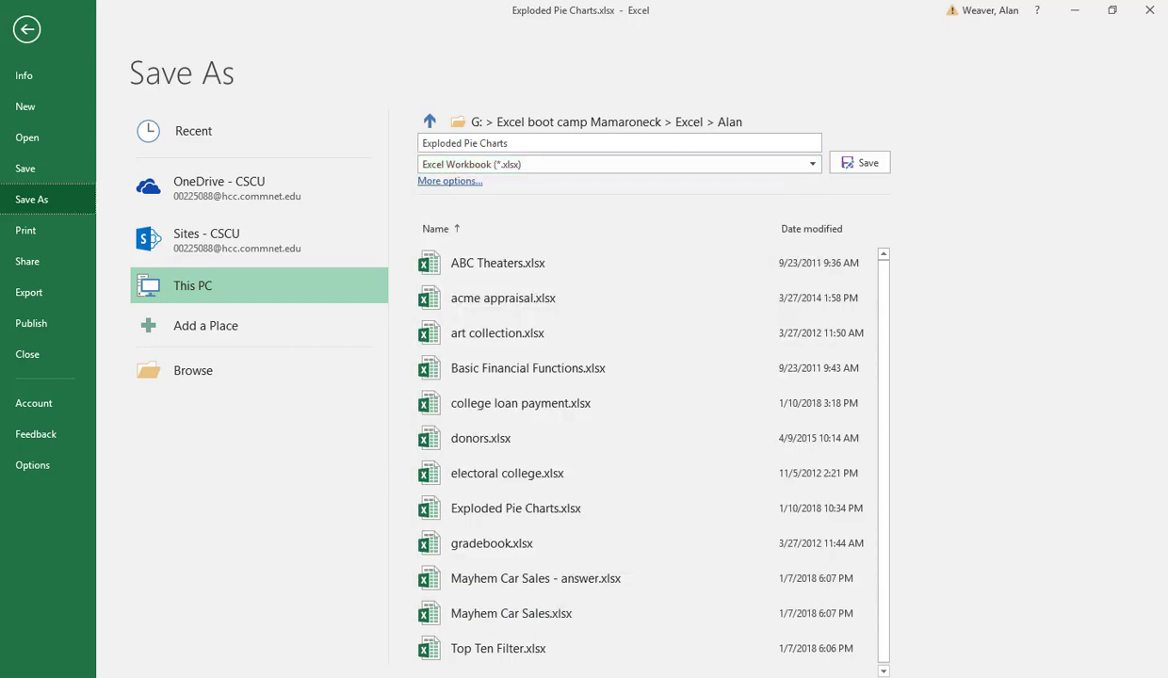
{"action": "mouse_move", "coordinate": [655, 677]}
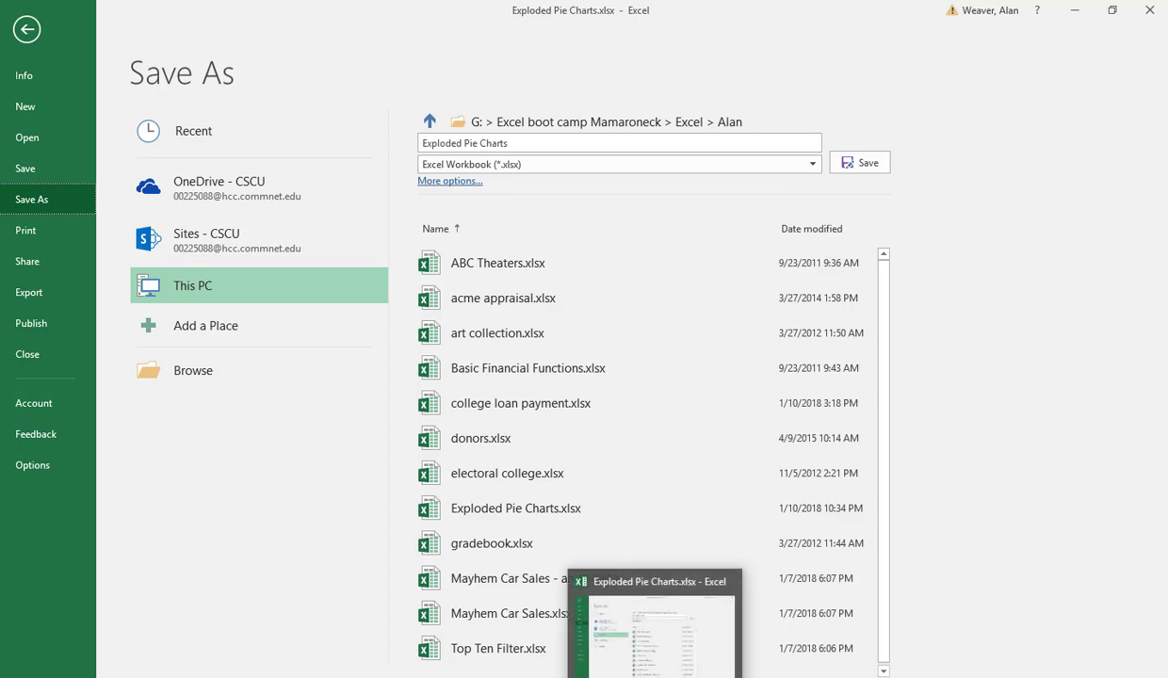
{"action": "key", "text": "Escape"}
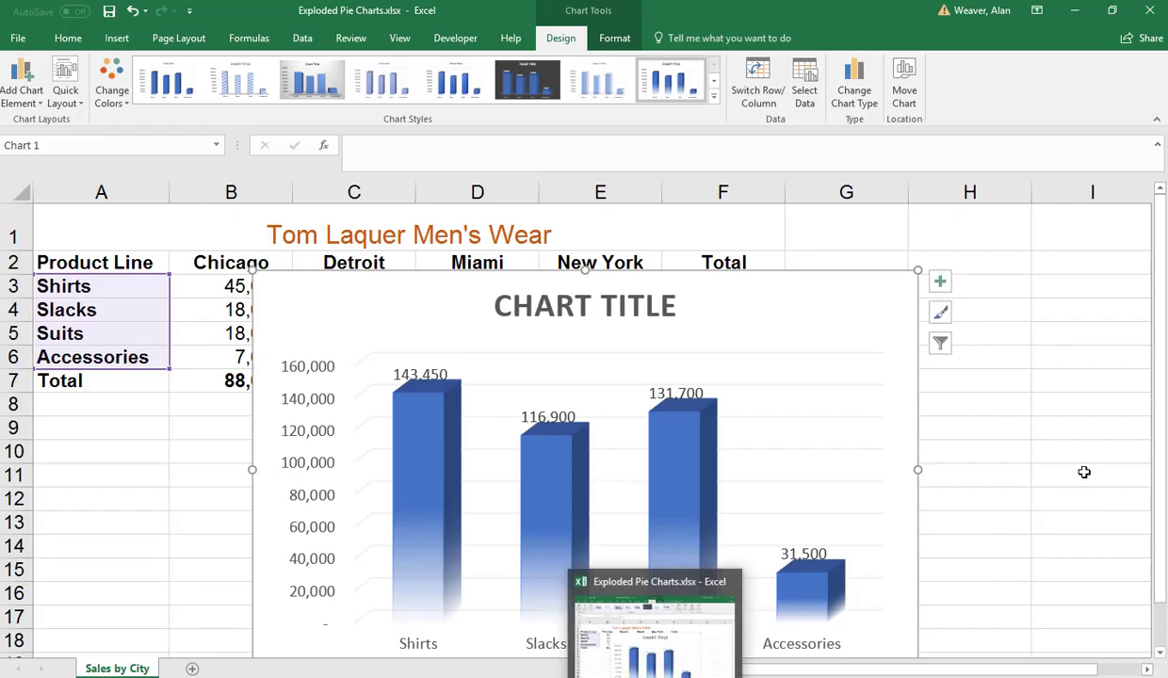
Step: Nudge the column chart up and left, then create a new blank workbook Book1
{"action": "left_click", "coordinate": [1042, 450]}
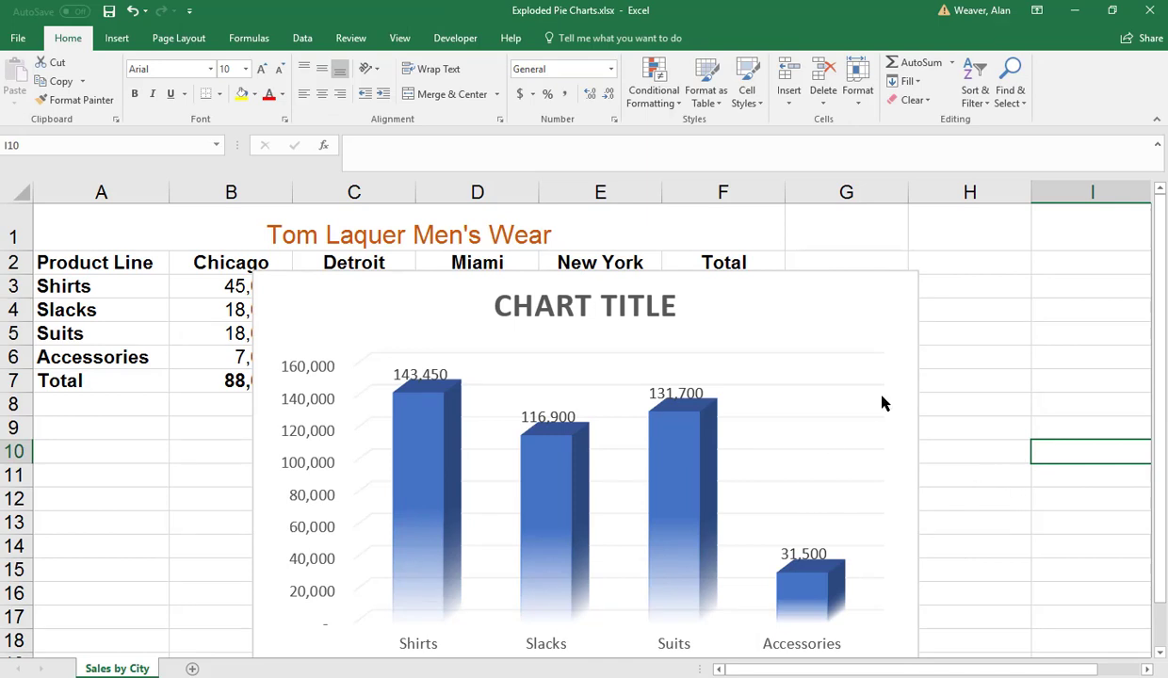
{"action": "left_click_drag", "start_coordinate": [821, 286], "coordinate": [772, 260]}
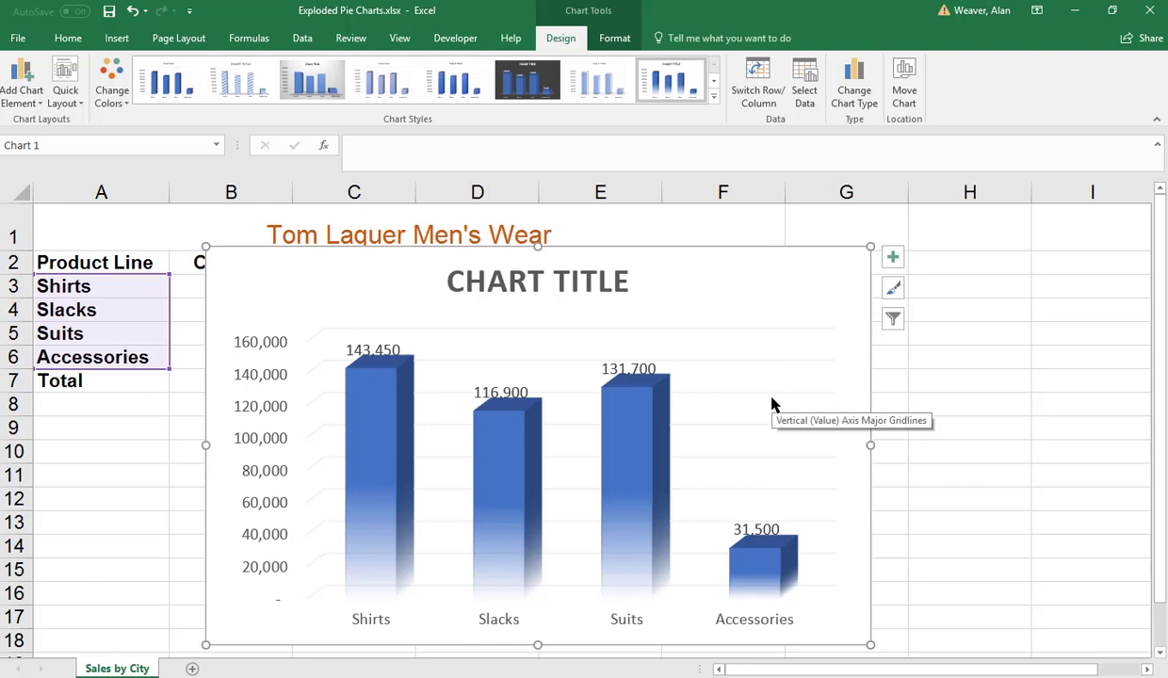
{"action": "key", "text": "ctrl+n"}
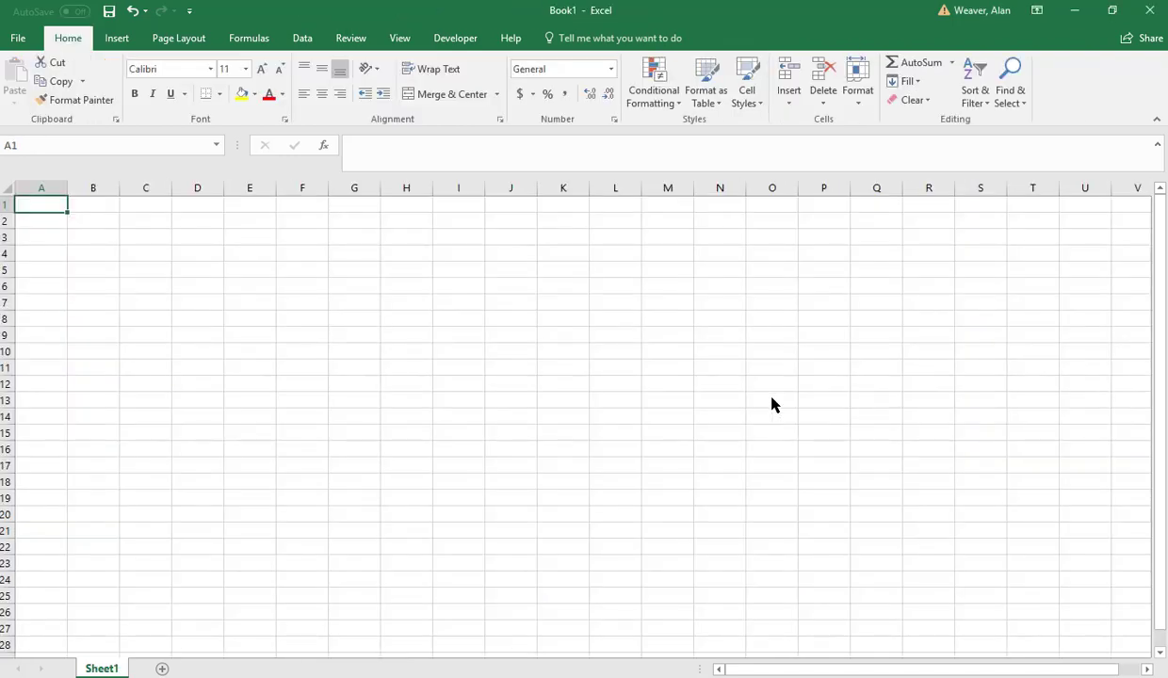
Step: Copy the Sales by City sheet into Book1 using Move or Copy with Create a copy
{"action": "key", "text": "ctrl+w"}
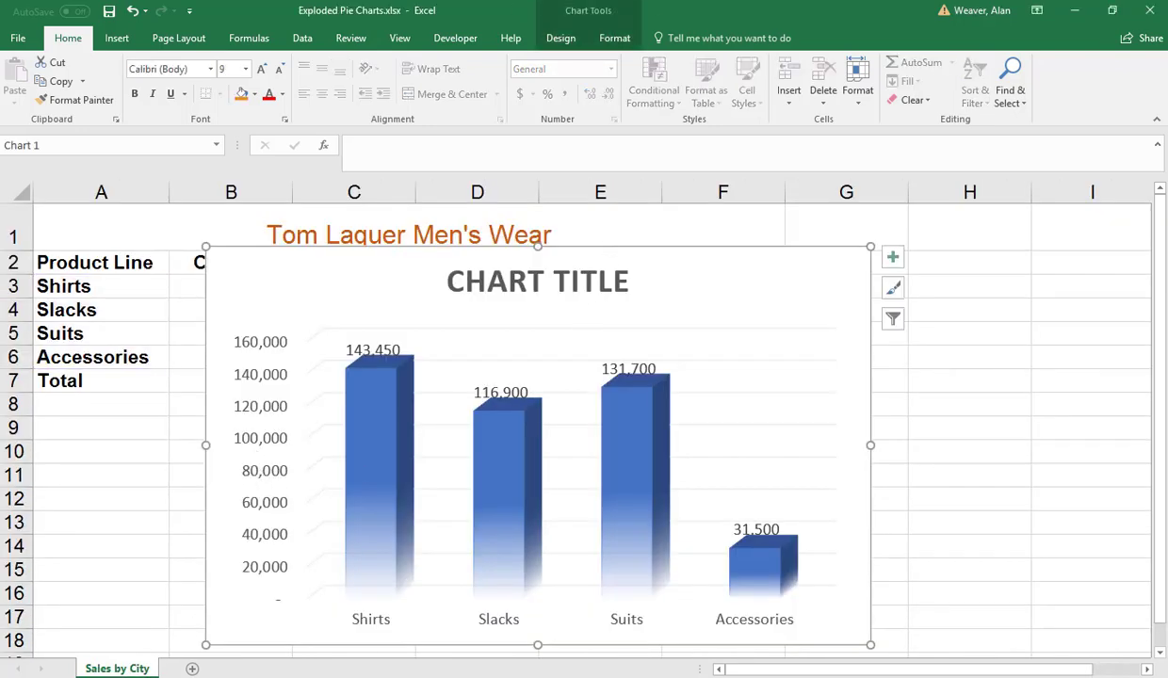
{"action": "right_click", "coordinate": [116, 670]}
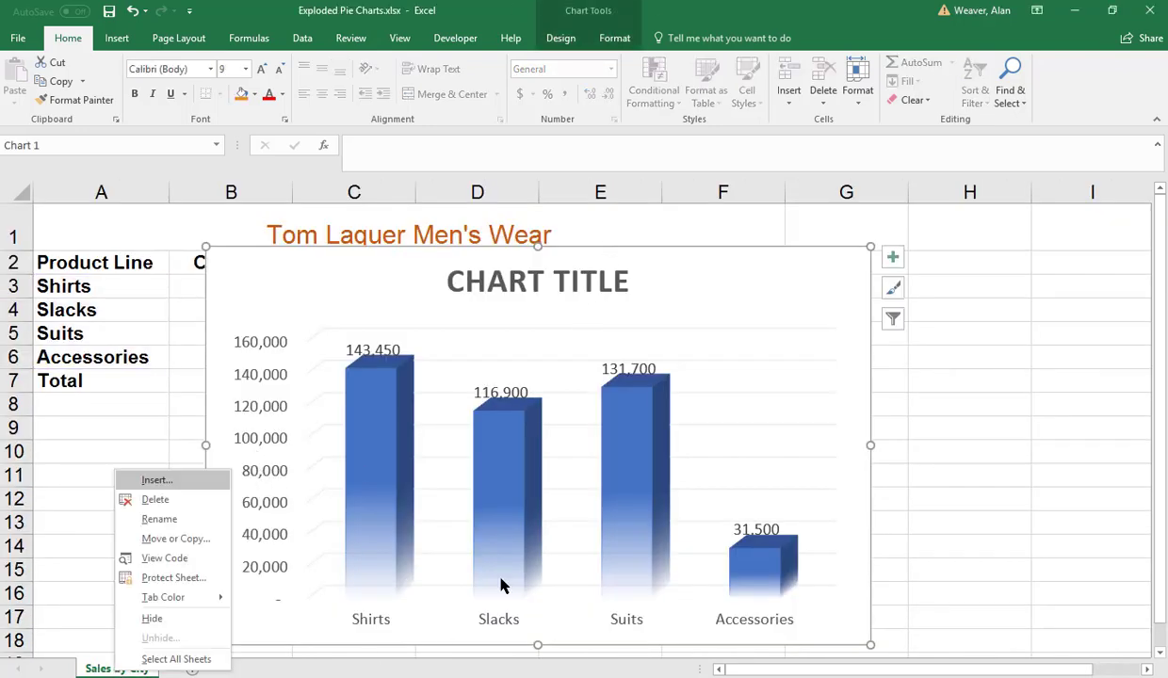
{"action": "left_click", "coordinate": [165, 538]}
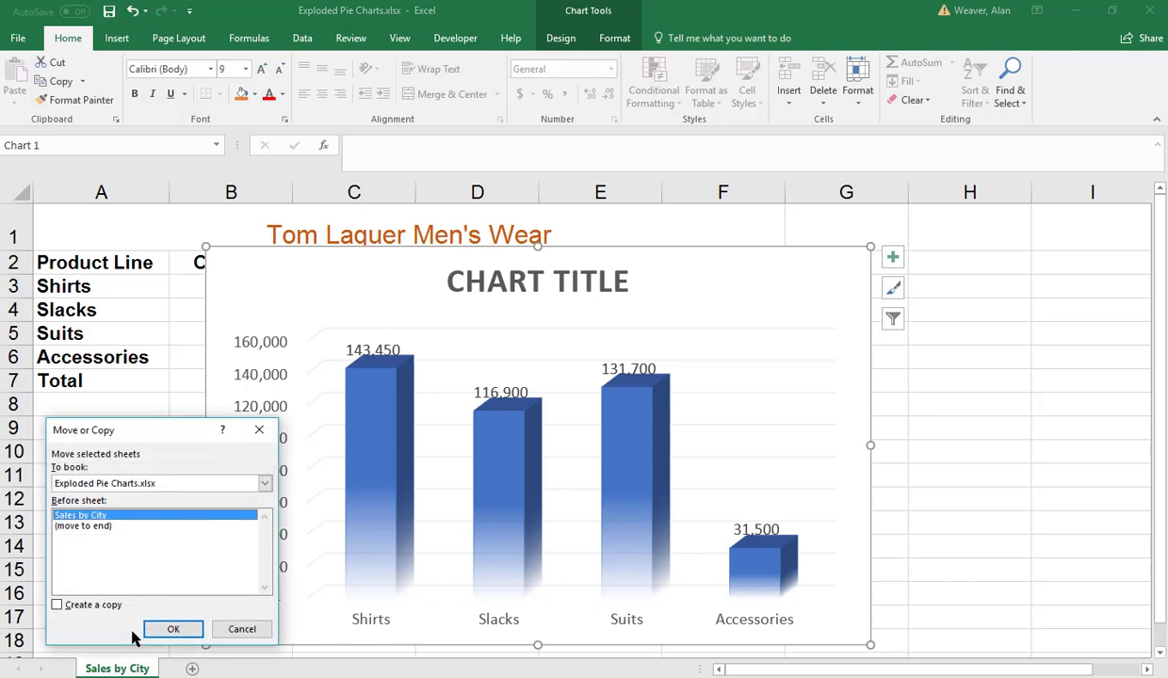
{"action": "left_click", "coordinate": [62, 604]}
{"action": "left_click", "coordinate": [170, 484]}
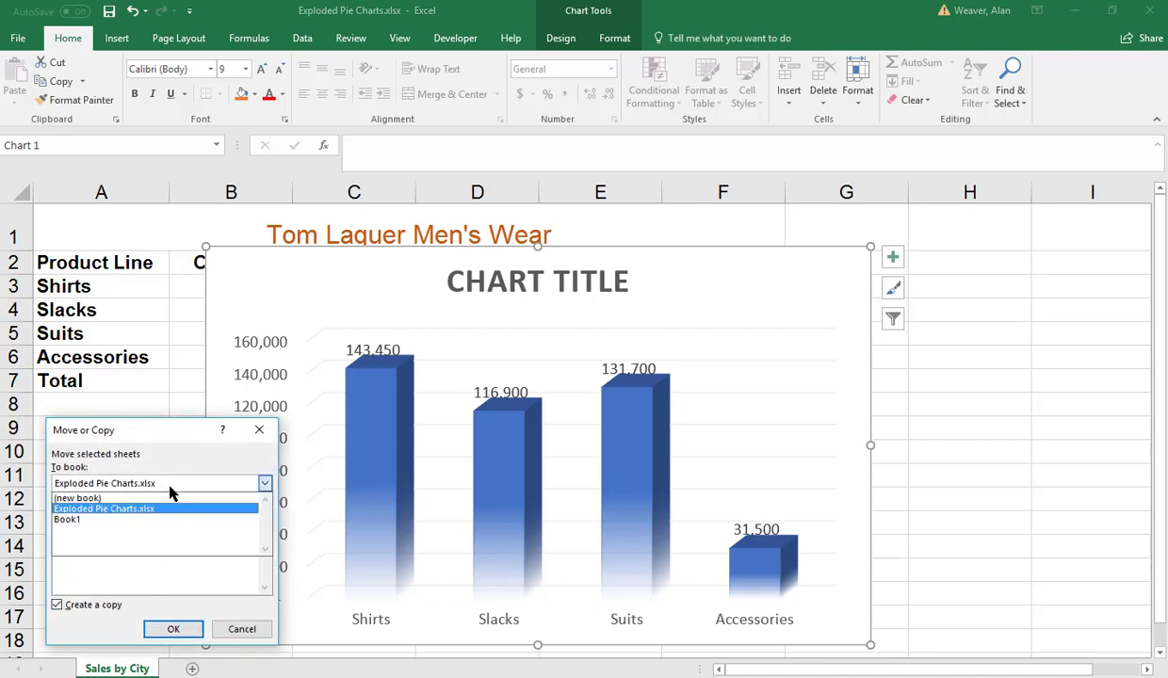
{"action": "left_click", "coordinate": [105, 524]}
{"action": "left_click", "coordinate": [173, 628]}
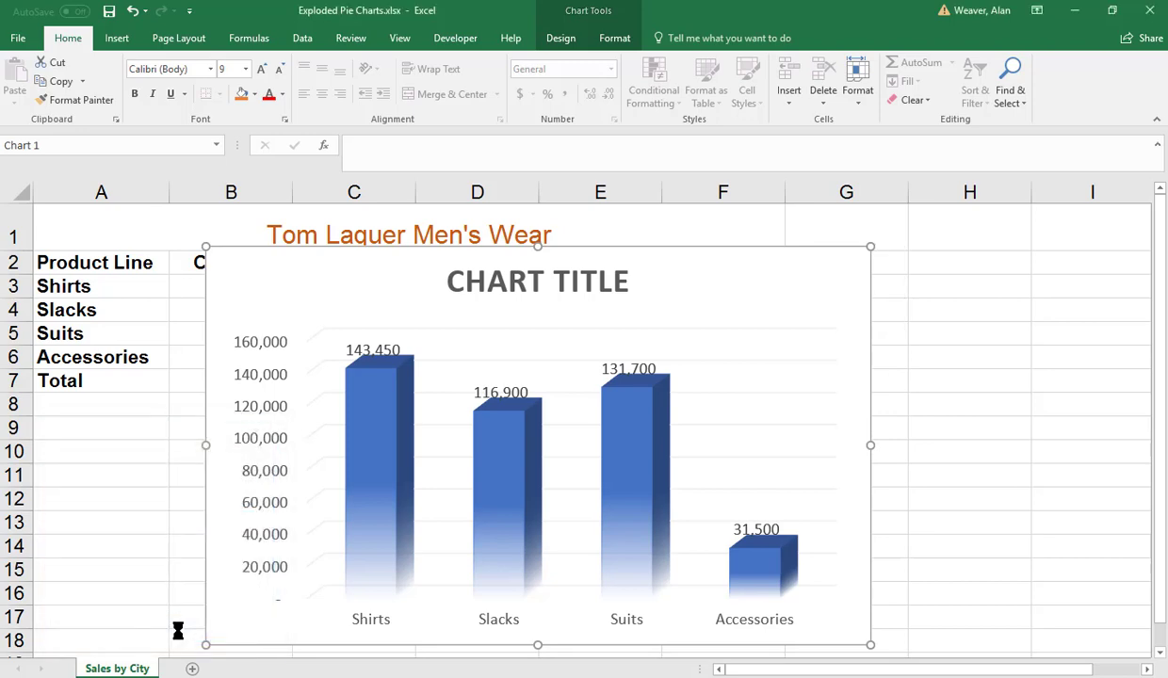